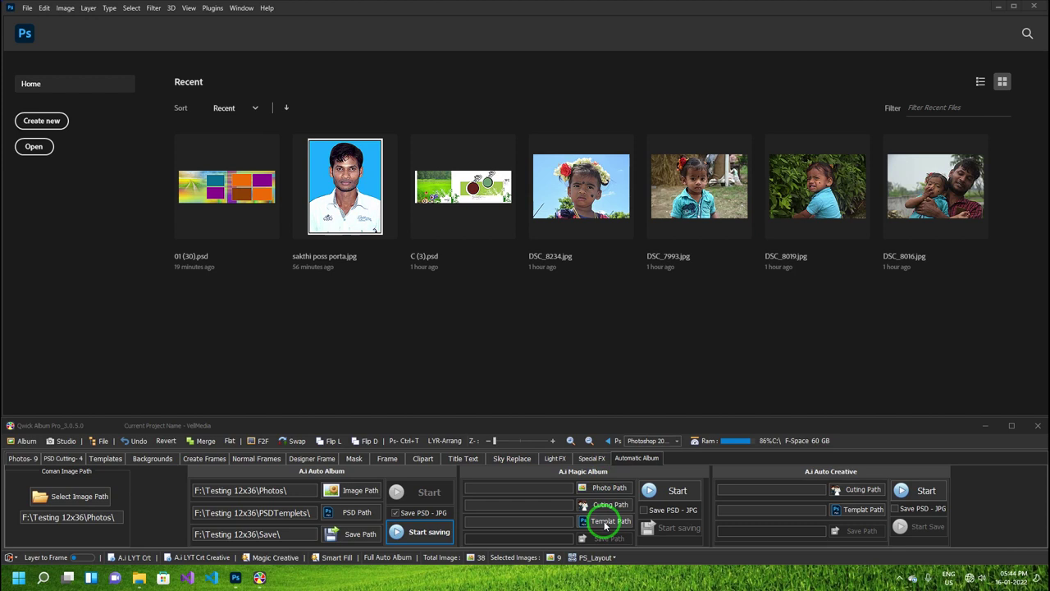
# Set the photo folder to Photos and the cutting folder to cuting under Testing 12x36.
pyautogui.click(607, 487)
pyautogui.click(242, 31)
pyautogui.doubleClick(119, 104)
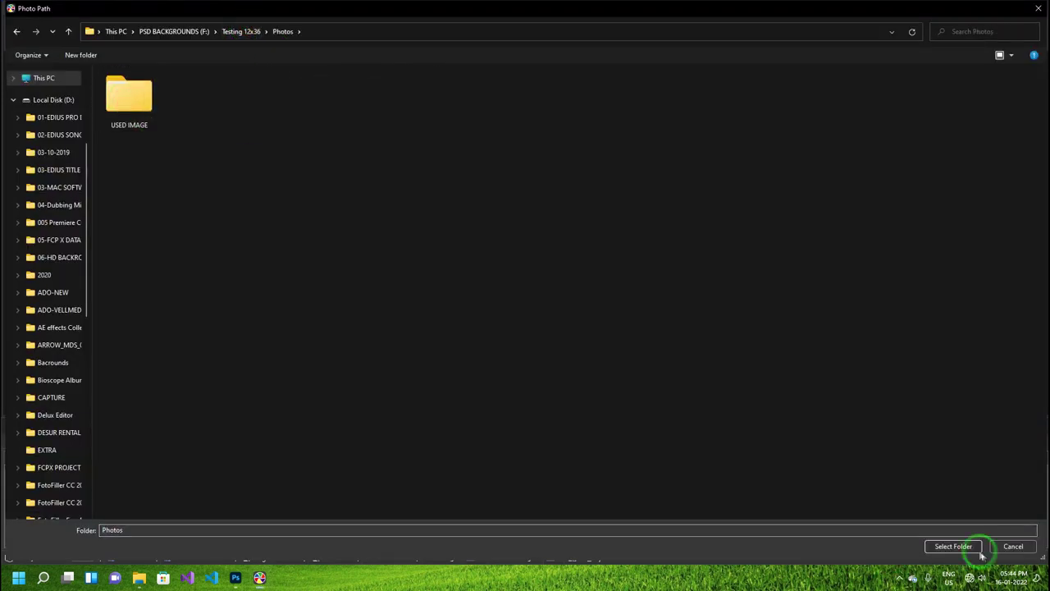
pyautogui.click(980, 552)
pyautogui.click(593, 499)
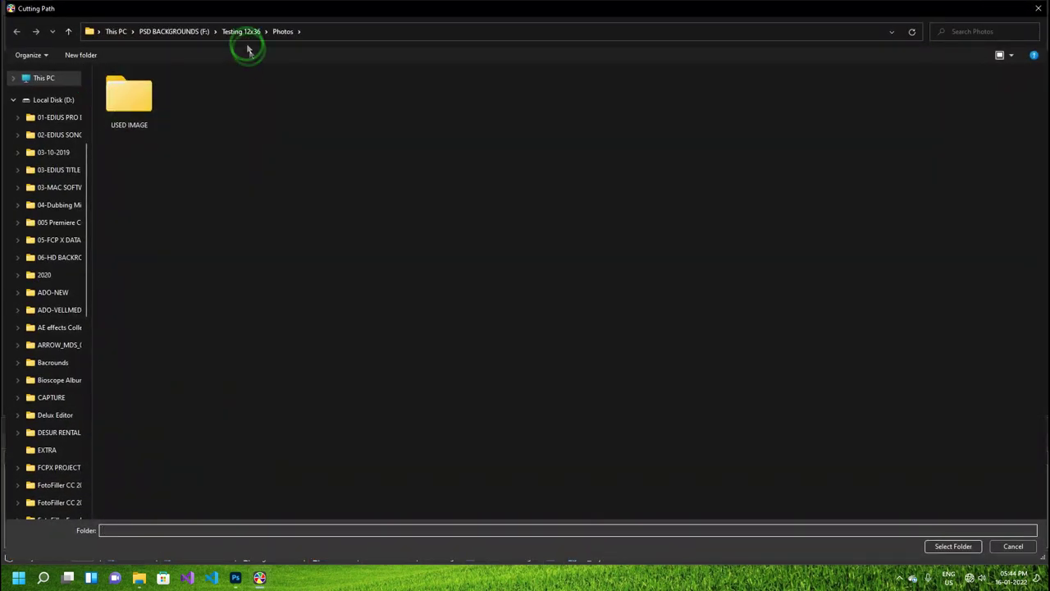
pyautogui.click(244, 33)
pyautogui.doubleClick(147, 90)
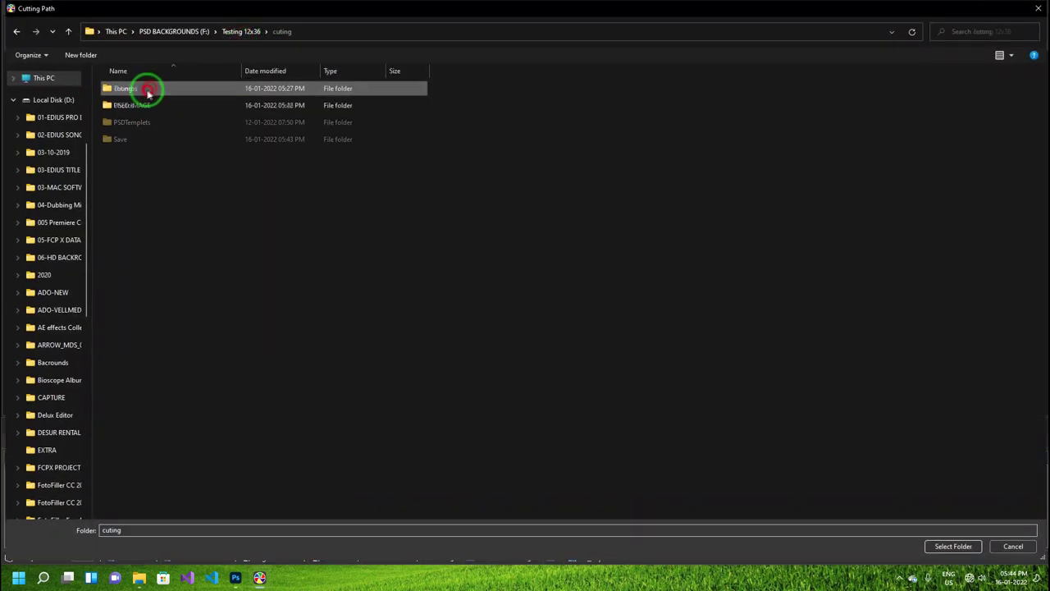
pyautogui.click(952, 546)
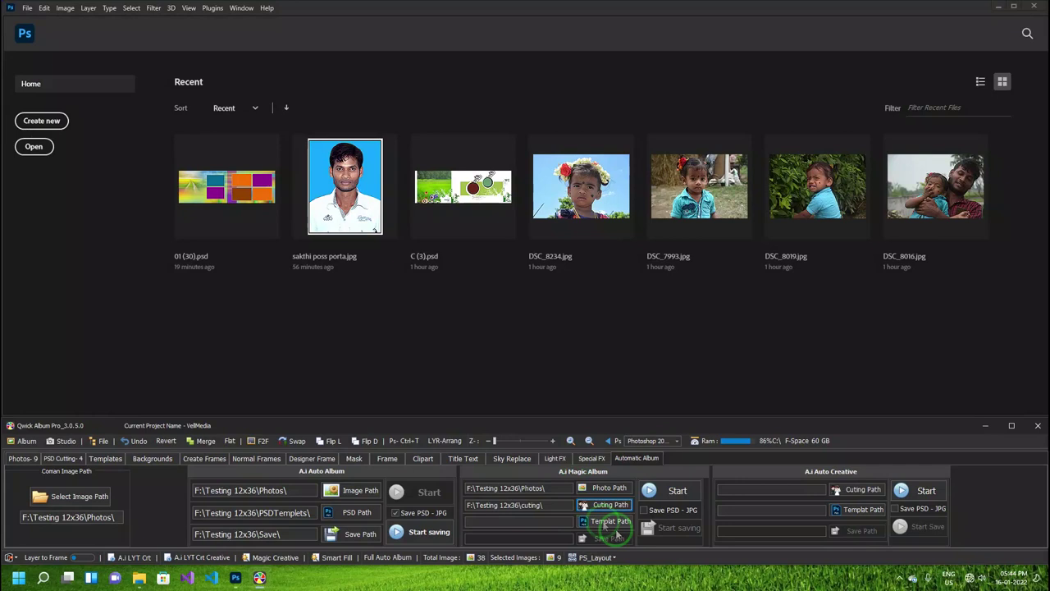
# Set the template folder to PSDTemplets and enable Save PSD - JPG.
pyautogui.click(609, 521)
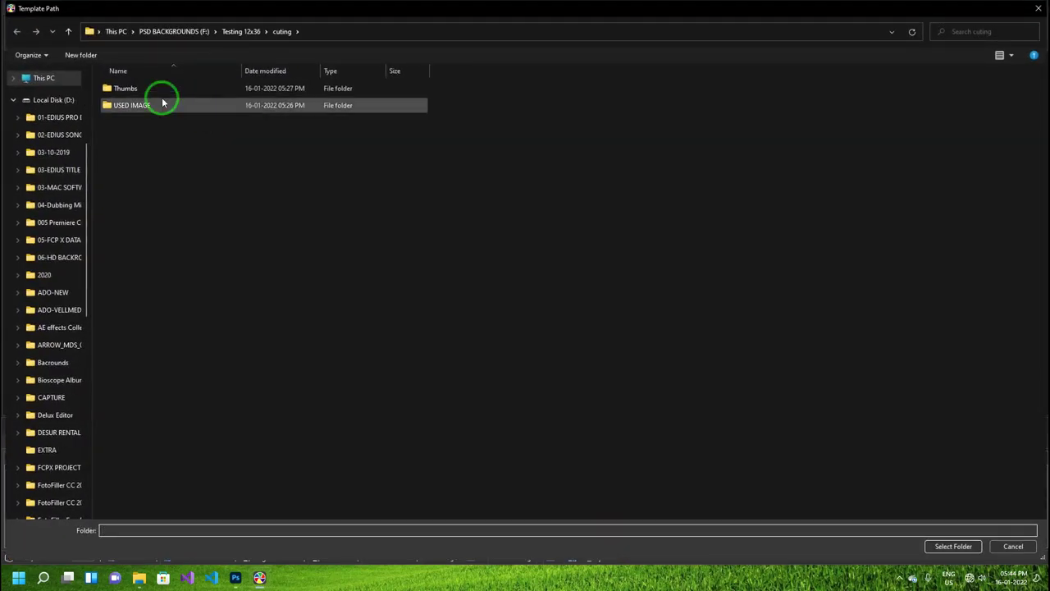
pyautogui.click(241, 32)
pyautogui.doubleClick(206, 129)
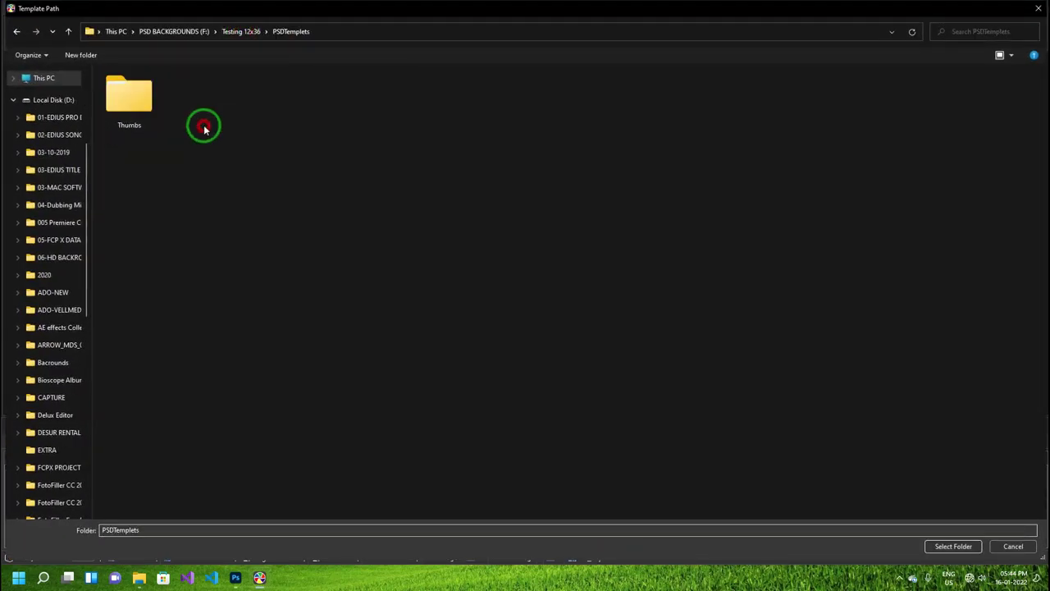
pyautogui.click(939, 546)
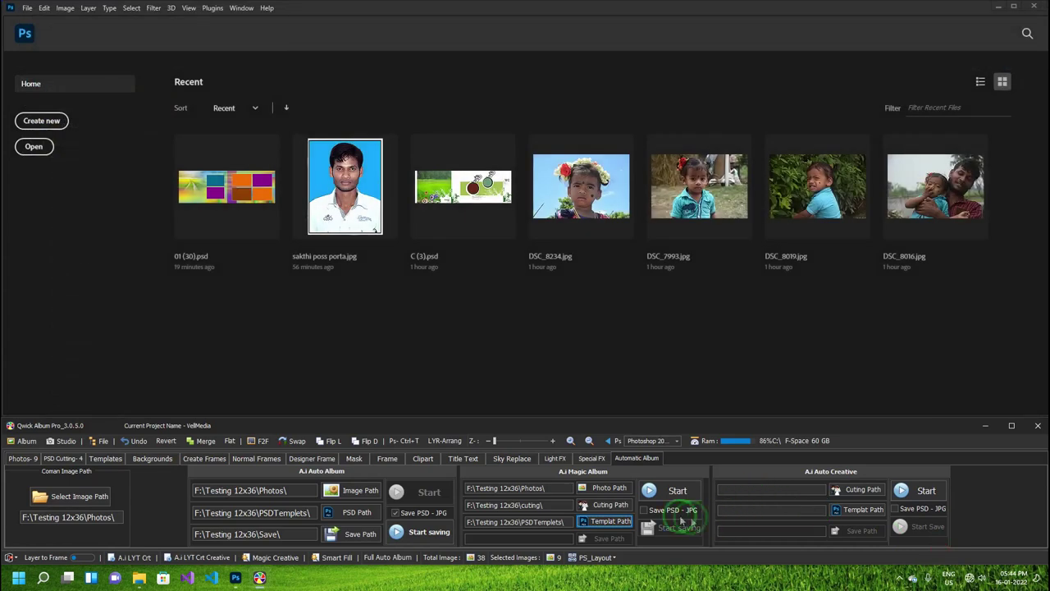
pyautogui.click(668, 510)
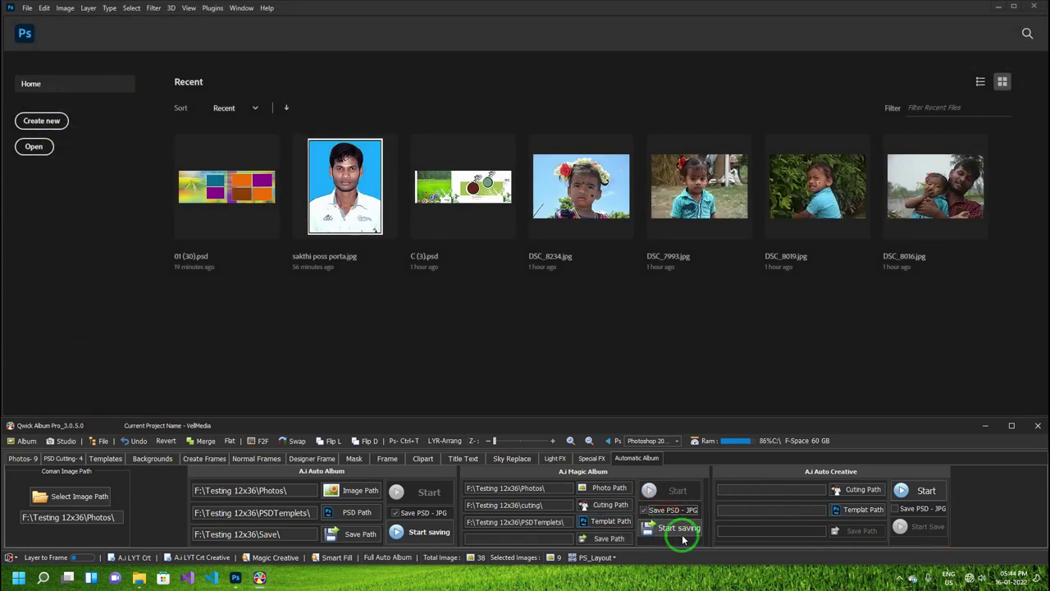
# Set the save path to the Save folder under Testing 12x36.
pyautogui.click(592, 539)
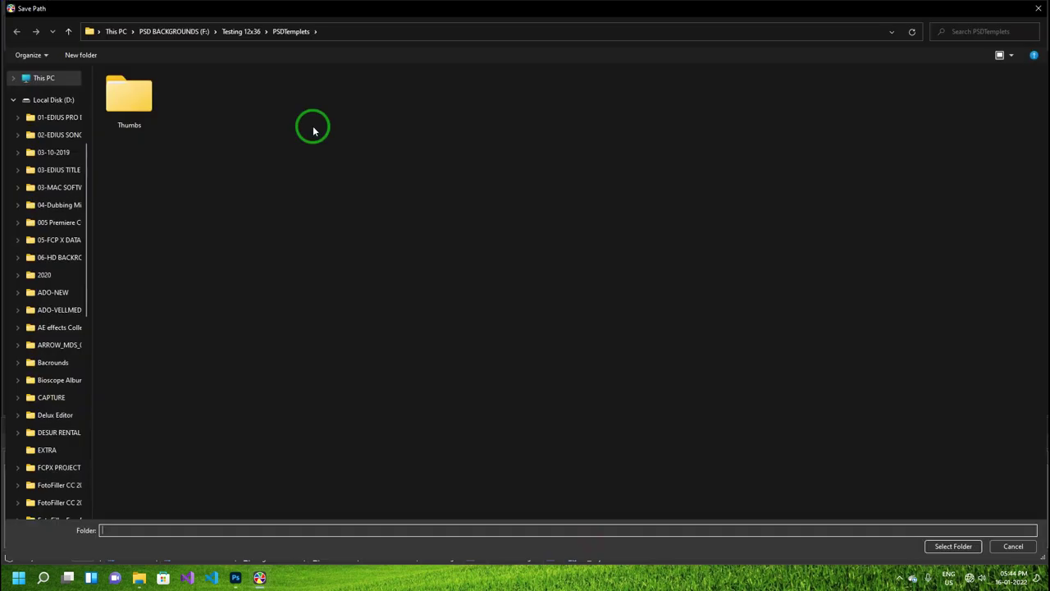
pyautogui.click(255, 31)
pyautogui.click(168, 142)
pyautogui.doubleClick(173, 143)
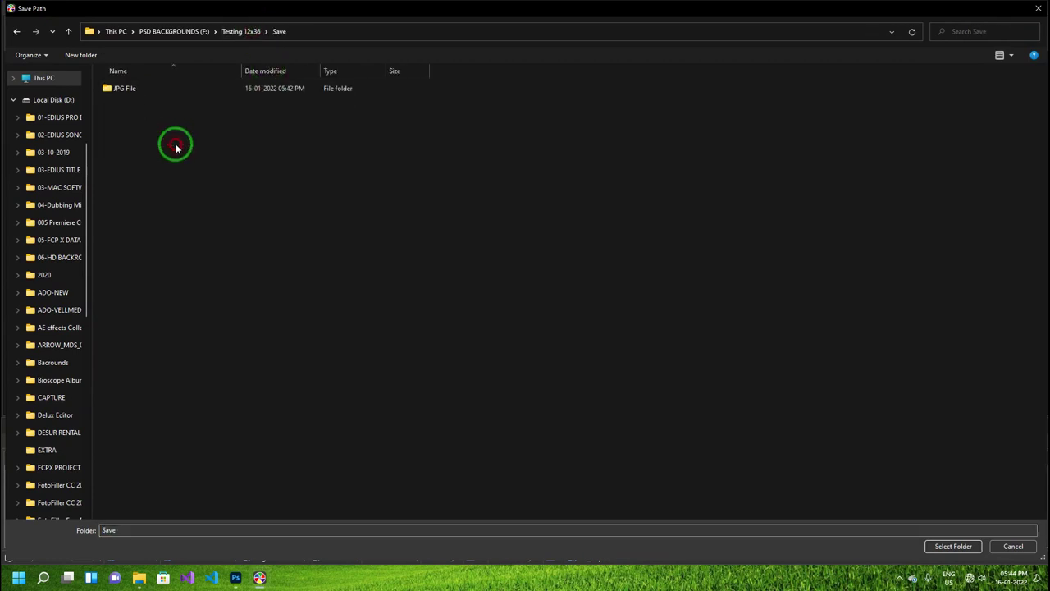
pyautogui.click(952, 545)
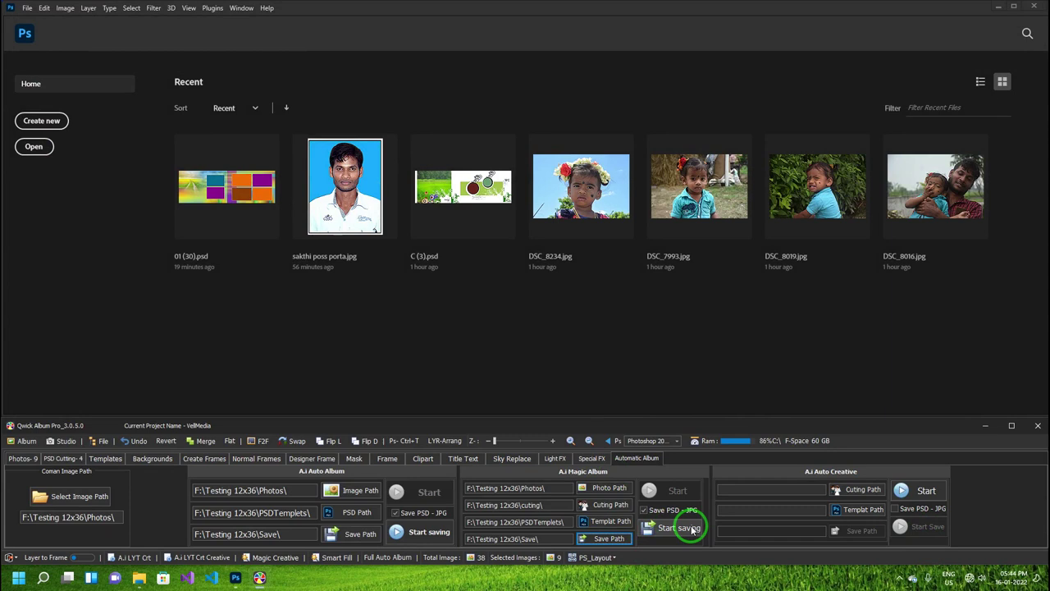
# Open the output folder and delete the nine old PSD spreads.
pyautogui.click(100, 440)
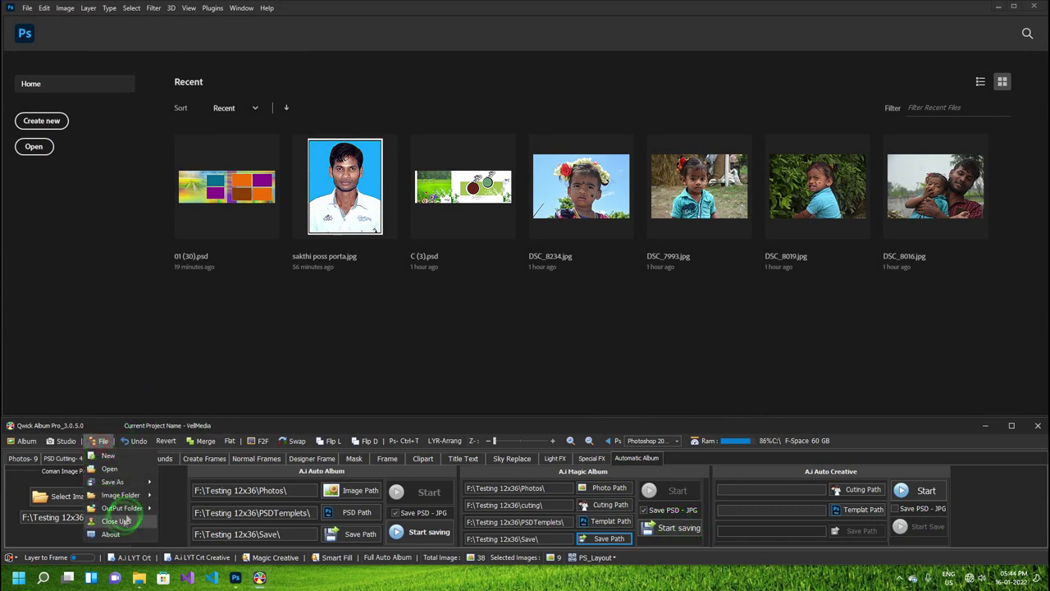
pyautogui.click(188, 510)
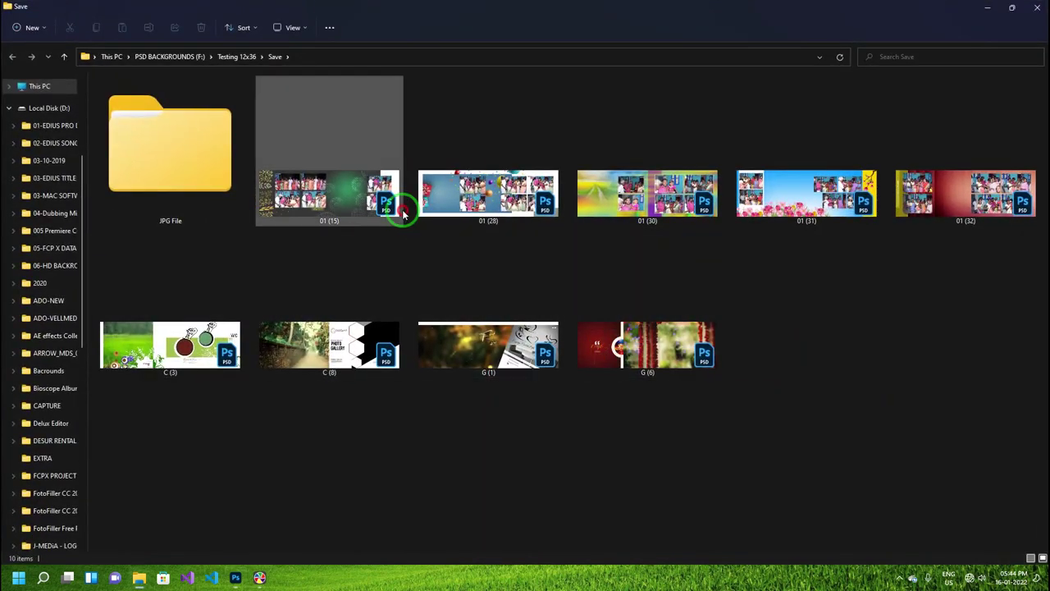
pyautogui.click(403, 211)
pyautogui.keyDown('shift'); pyautogui.click(606, 327); pyautogui.keyUp('shift')
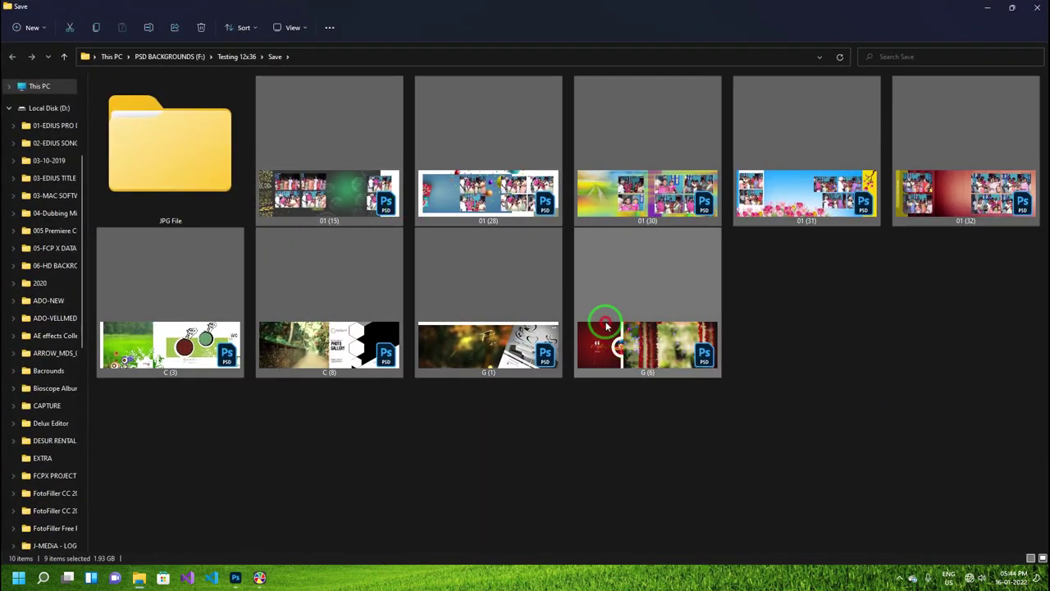
pyautogui.press('Delete')
# Delete every old image in the JPG File folder, including 01 (15), then close Explorer.
pyautogui.doubleClick(241, 178)
pyautogui.moveTo(167, 227); pyautogui.dragTo(783, 168)
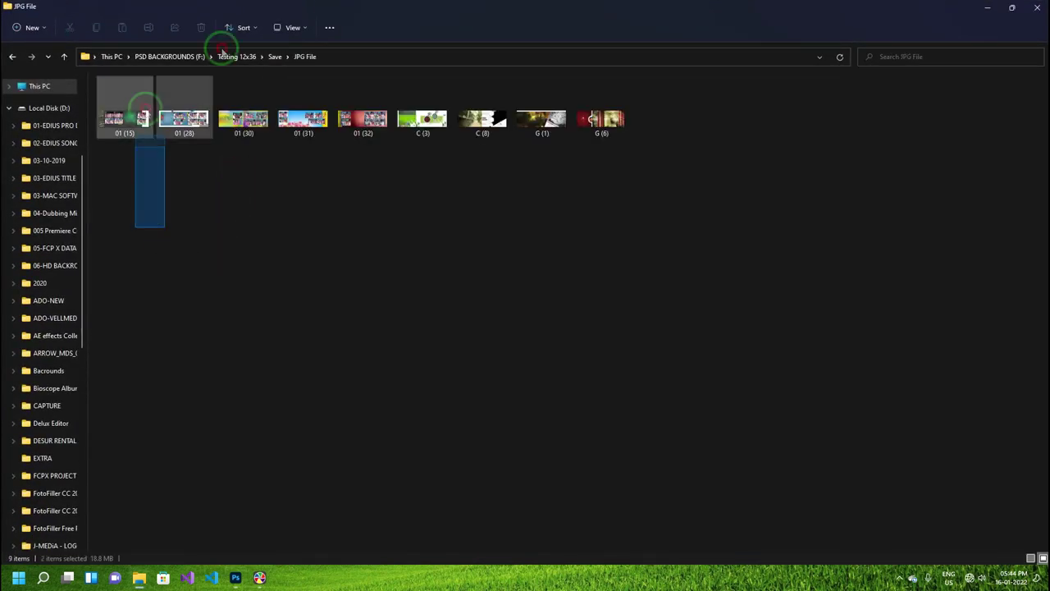
pyautogui.press('Delete')
pyautogui.moveTo(231, 189); pyautogui.dragTo(61, 54)
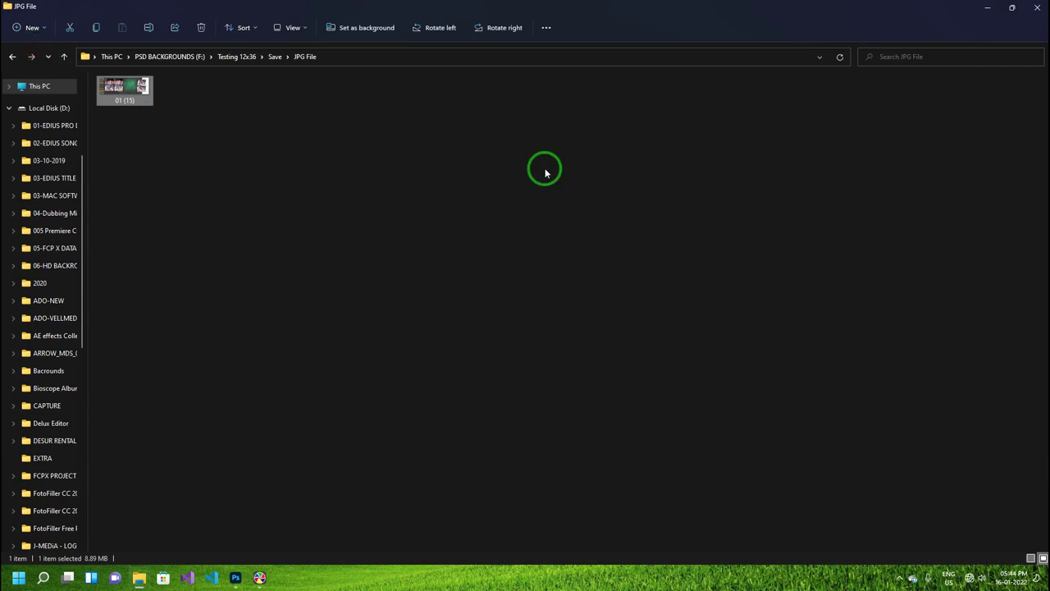
pyautogui.press('Return')
pyautogui.hotkey('alt', 'F4')
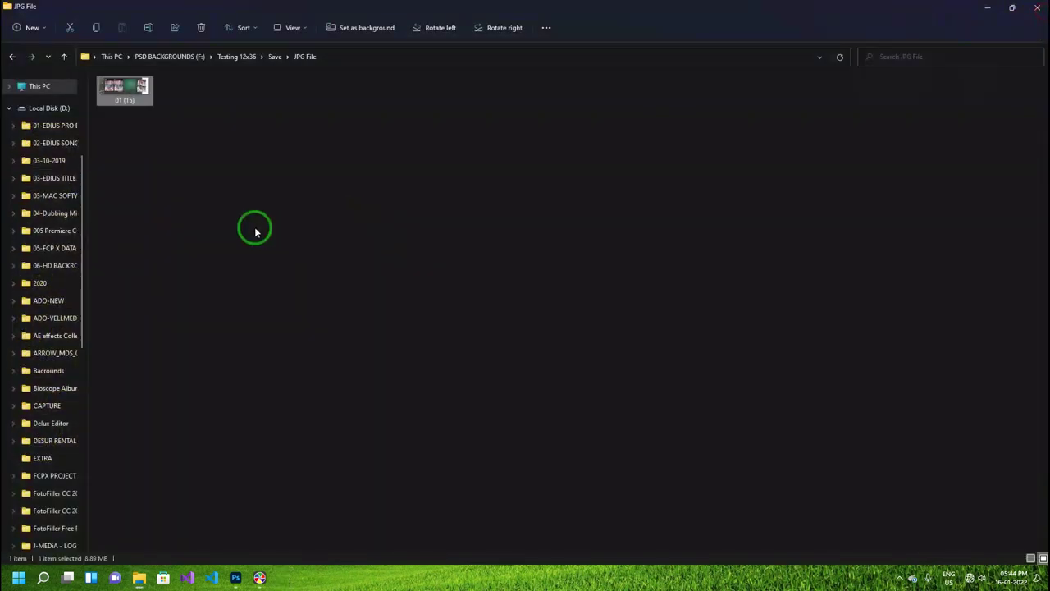
pyautogui.press('Delete')
pyautogui.click(1038, 6)
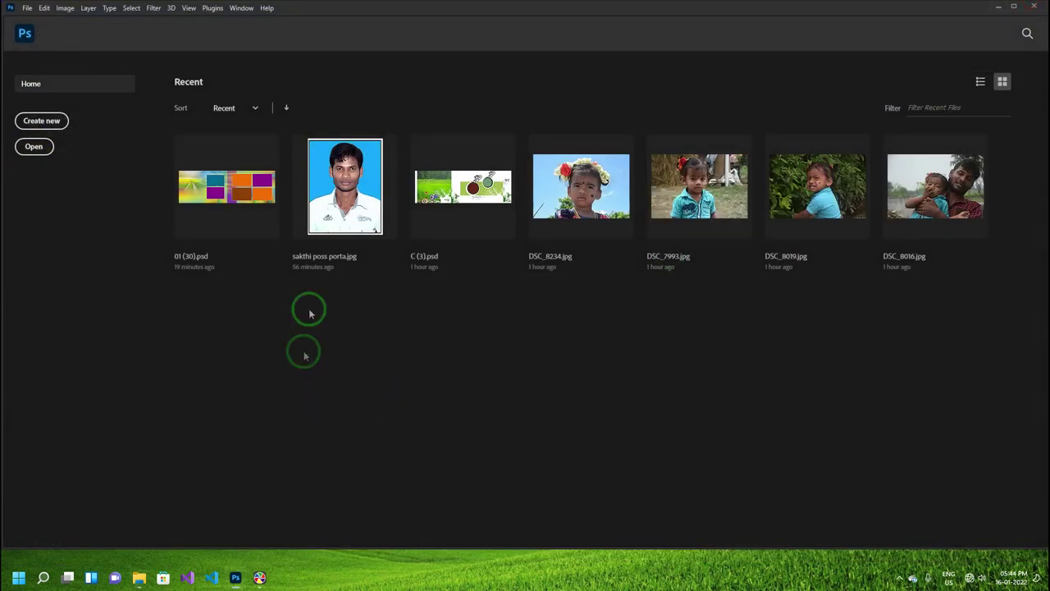
# Restore Qwick Album Pro and start saving the A.i Magic Album spreads.
pyautogui.click(275, 578)
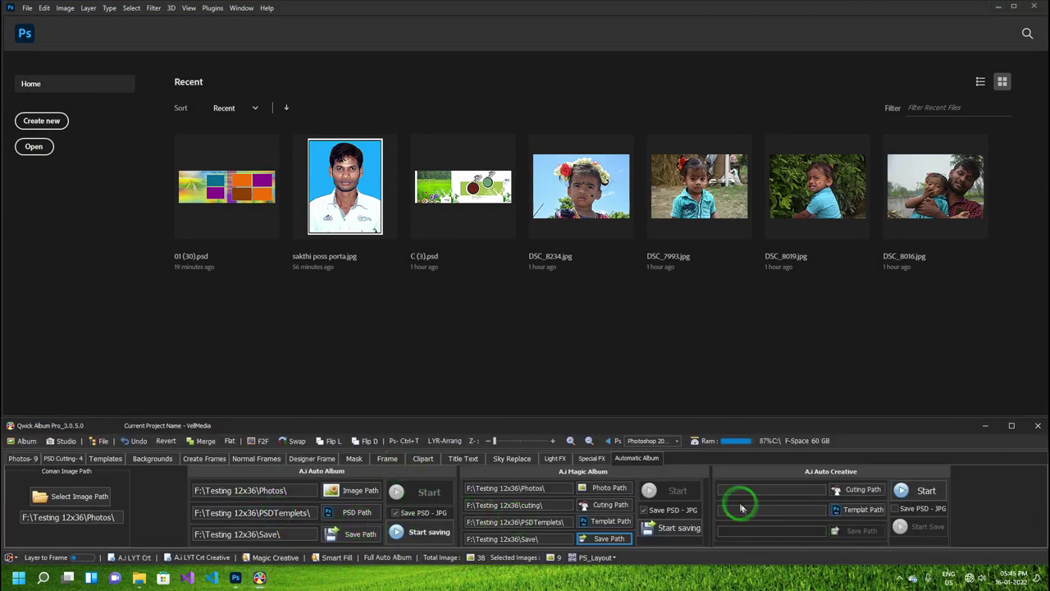
pyautogui.click(673, 532)
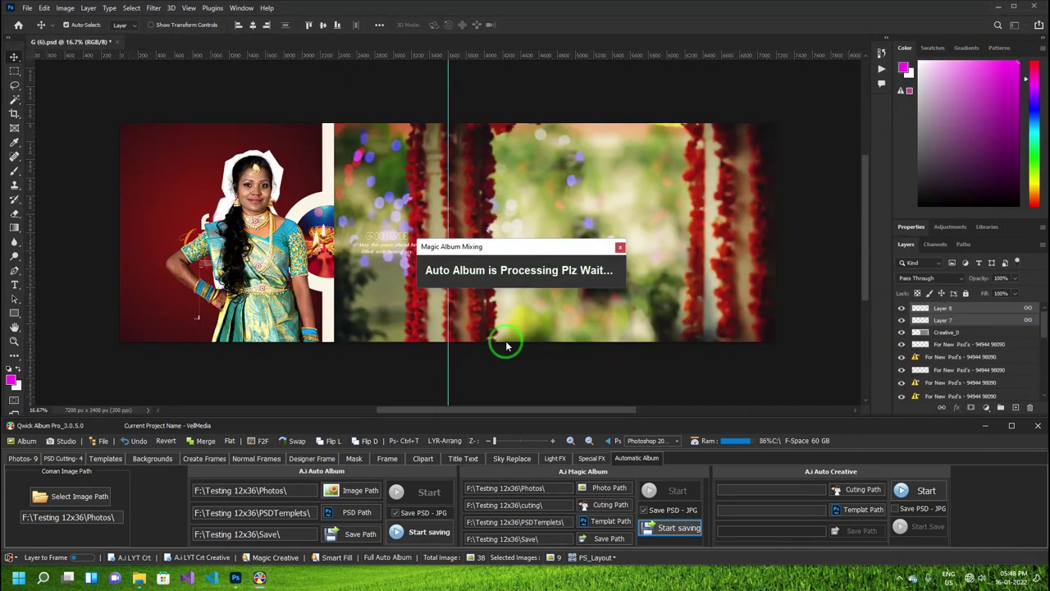
# Open the JPG File output folder and view 01 (15) in Photos.
pyautogui.click(103, 440)
pyautogui.click(188, 514)
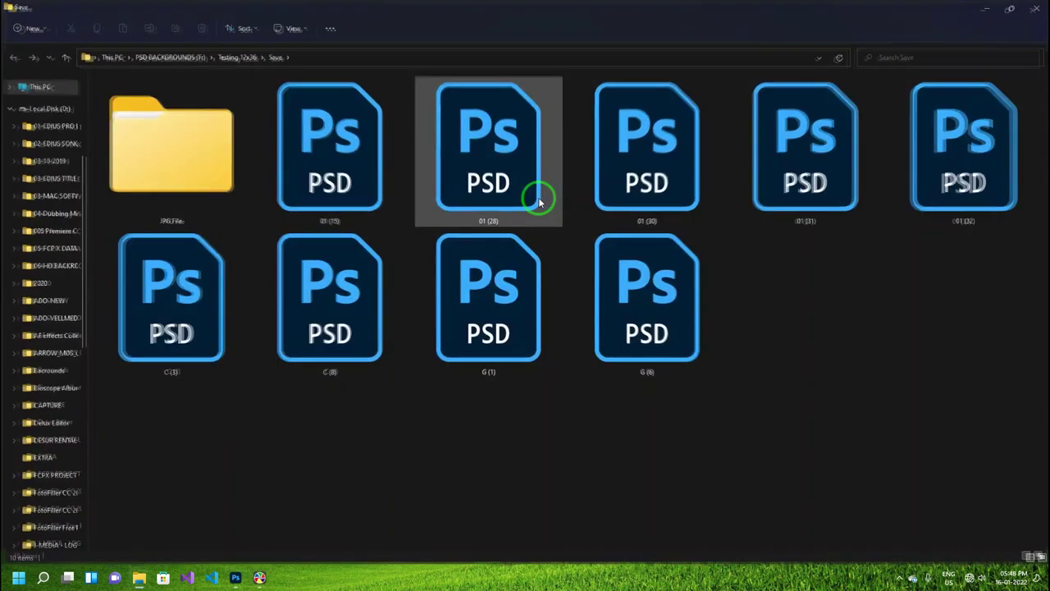
pyautogui.doubleClick(197, 170)
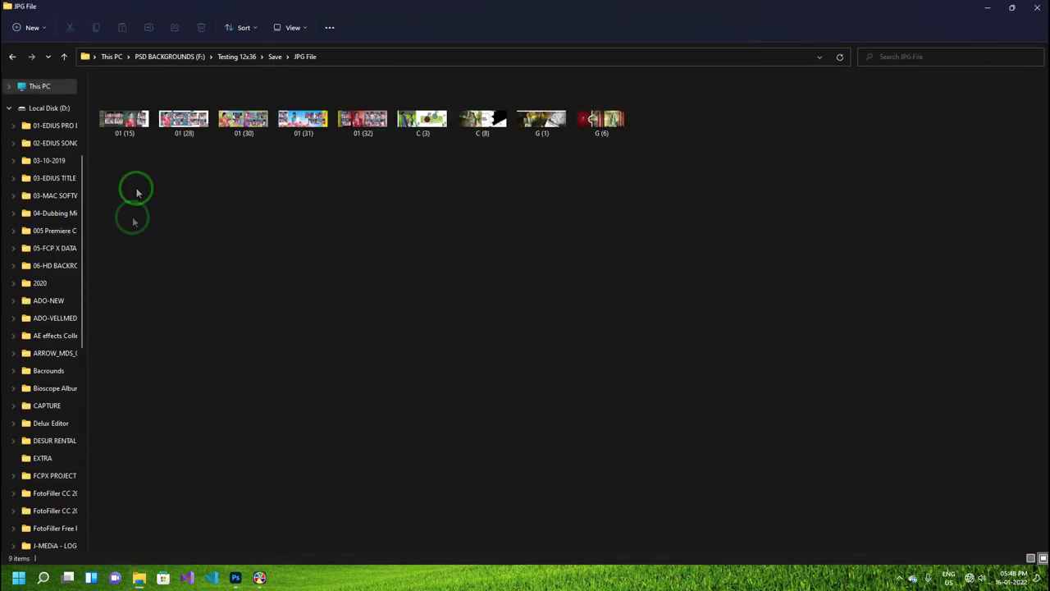
pyautogui.click(135, 129)
pyautogui.rightClick(135, 129)
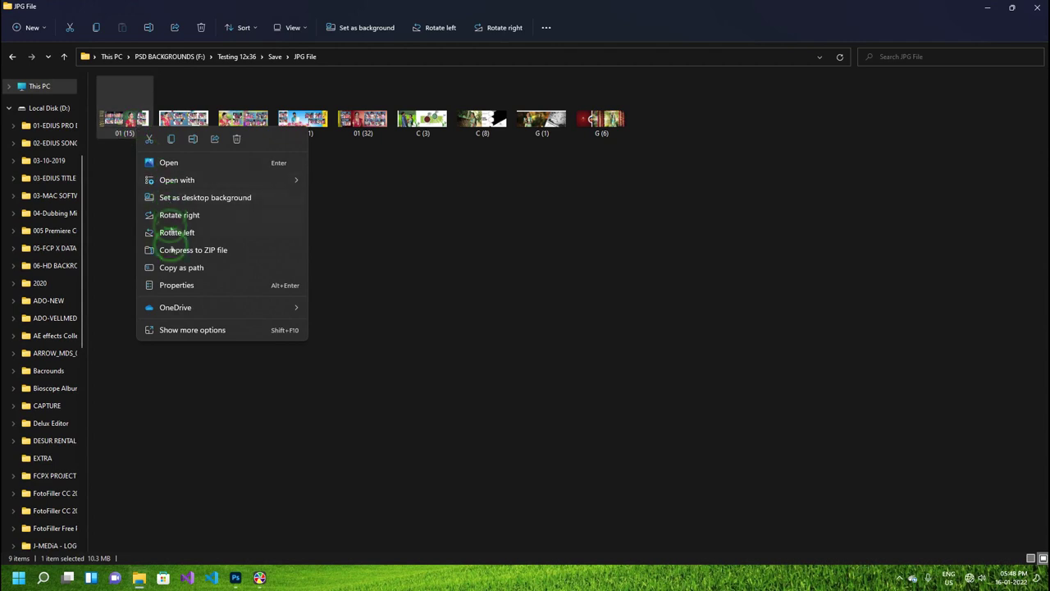
pyautogui.click(232, 172)
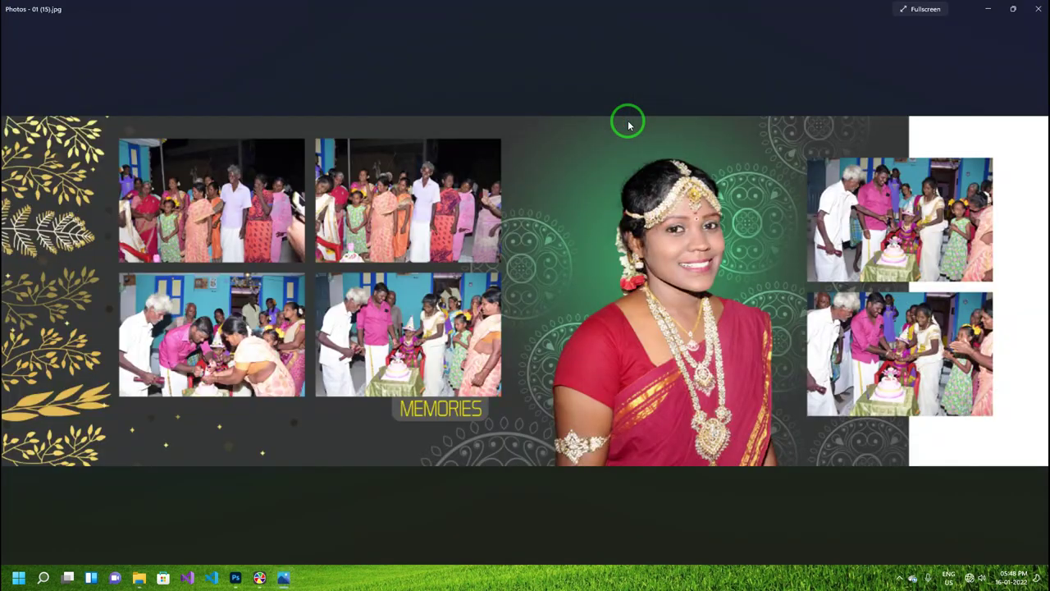
# Browse the remaining spreads from 01 (28) through G (6), then close Photos.
pyautogui.press('Right')
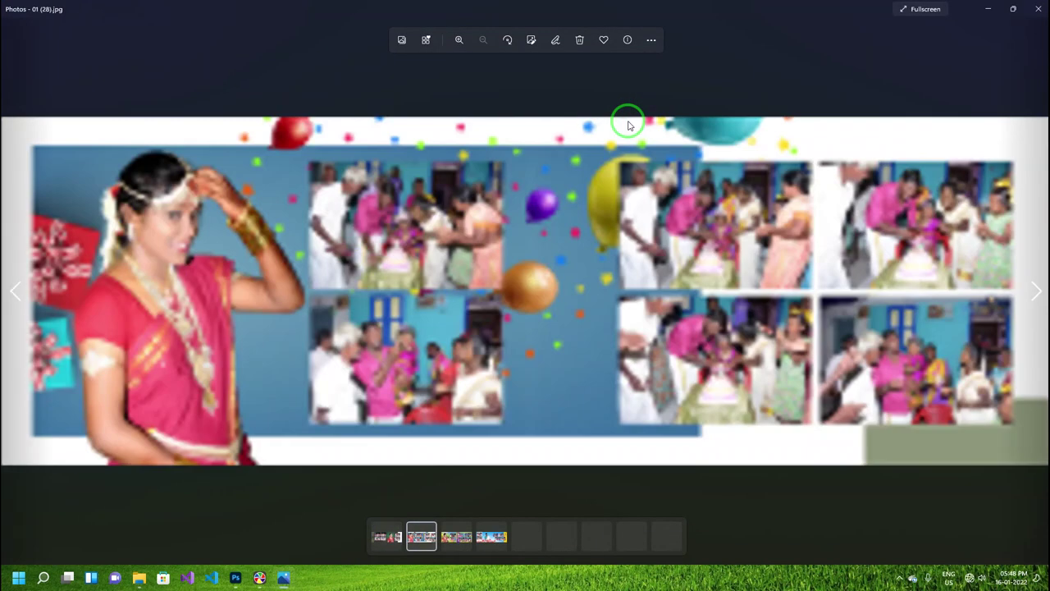
pyautogui.press('Right')
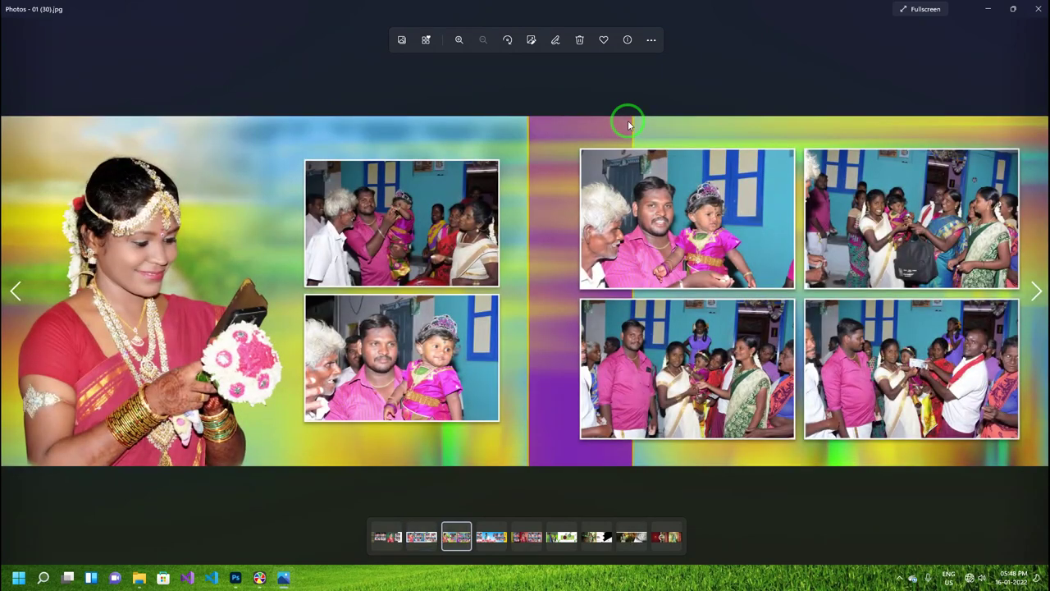
pyautogui.press('Right')
pyautogui.press('Right')
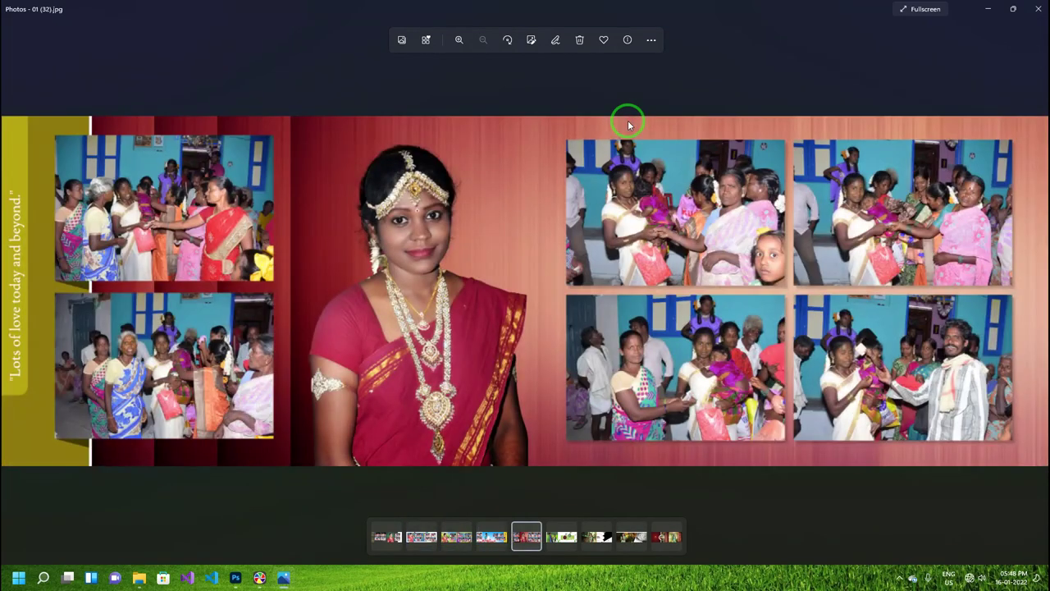
pyautogui.press('Right')
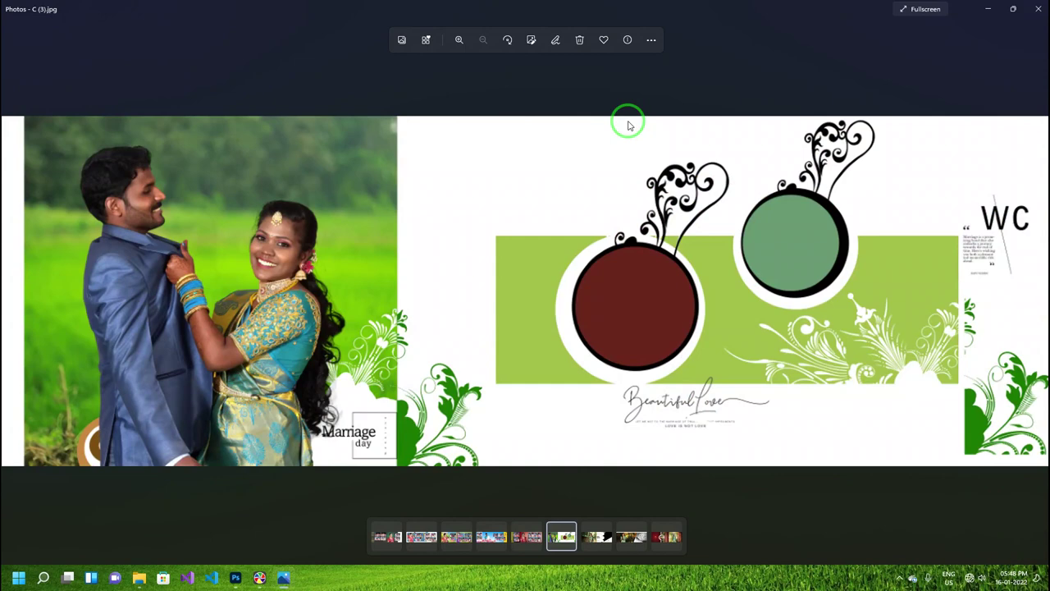
pyautogui.press('Right')
pyautogui.press('Right')
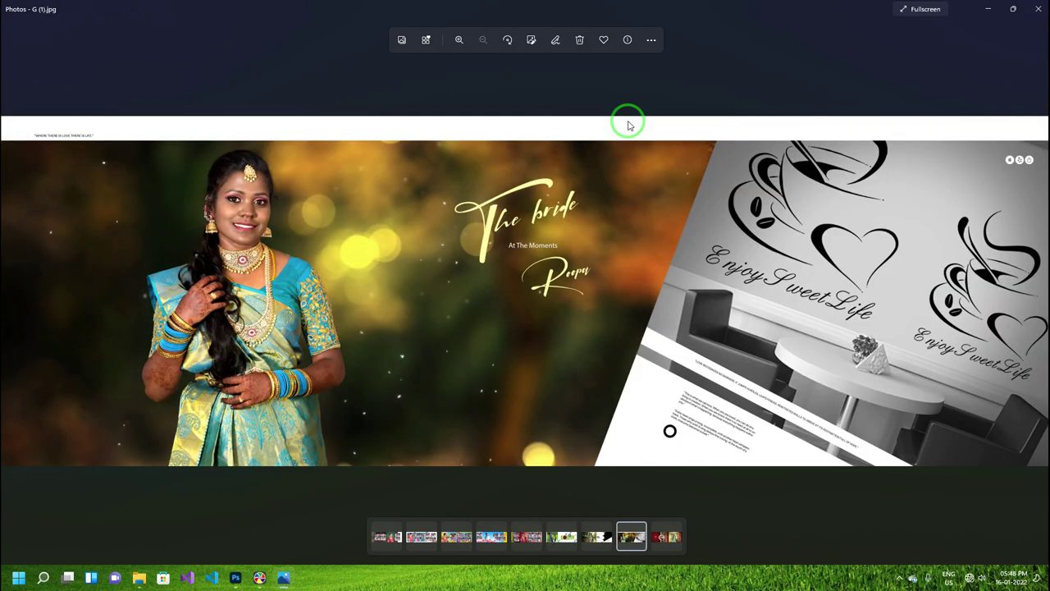
pyautogui.press('Right')
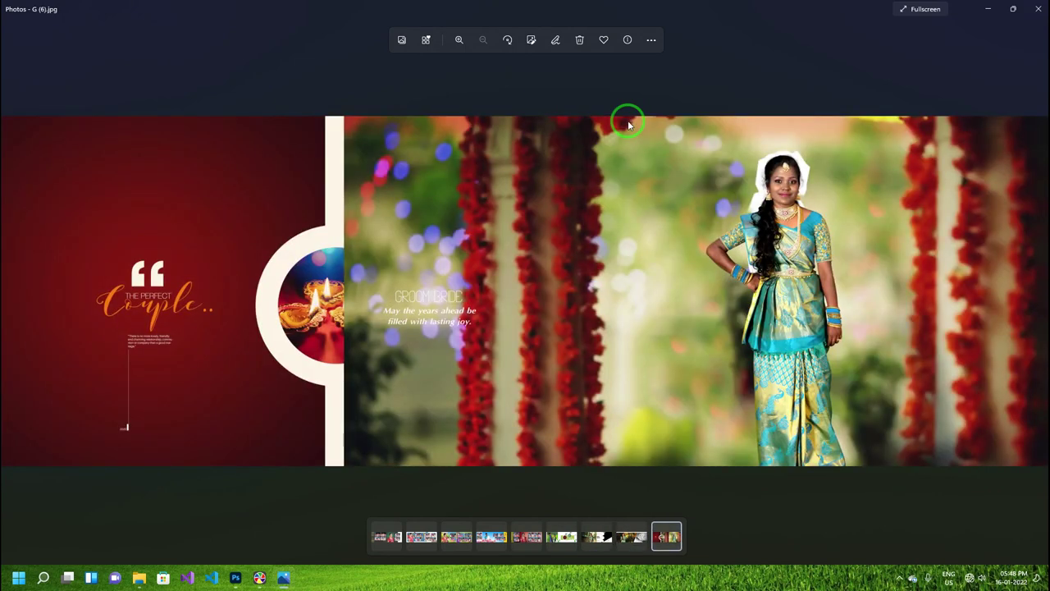
pyautogui.press('Left')
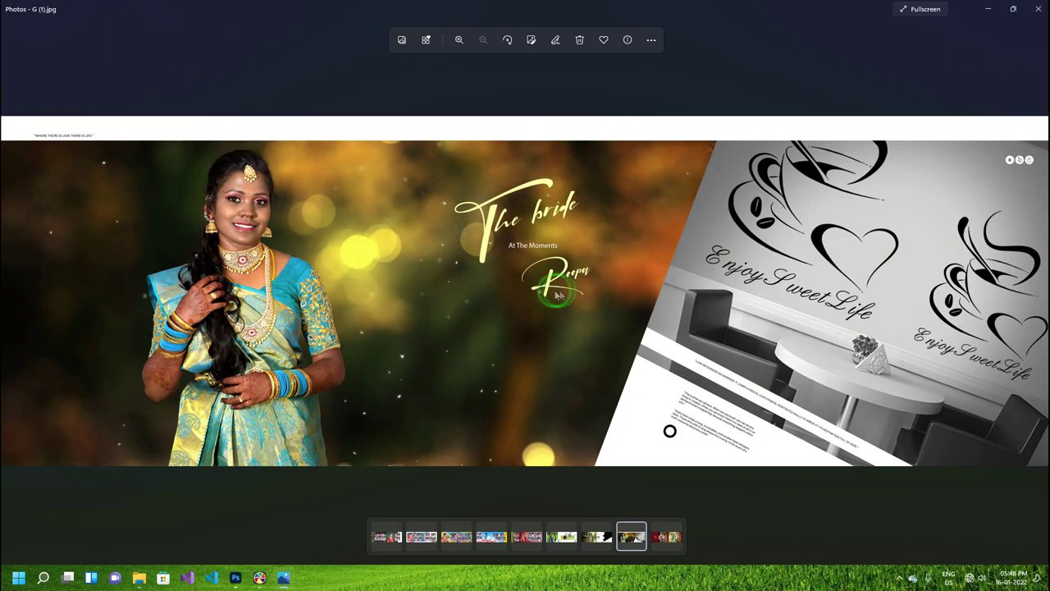
pyautogui.press('Right')
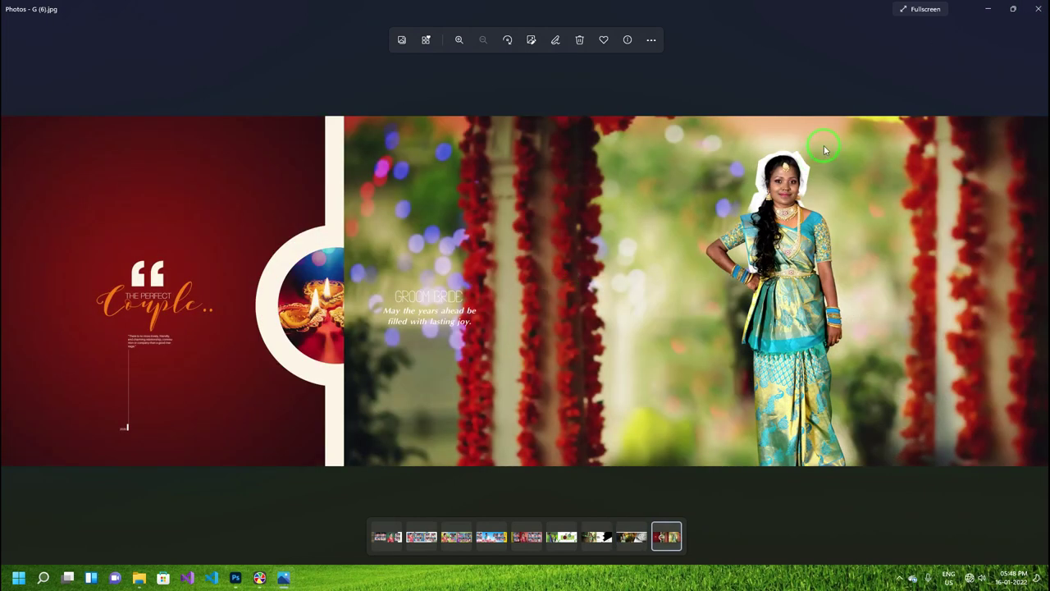
pyautogui.click(1038, 9)
# Go up to the Save folder and open G (6).psd with Photoshop.
pyautogui.hotkey('alt', 'Up')
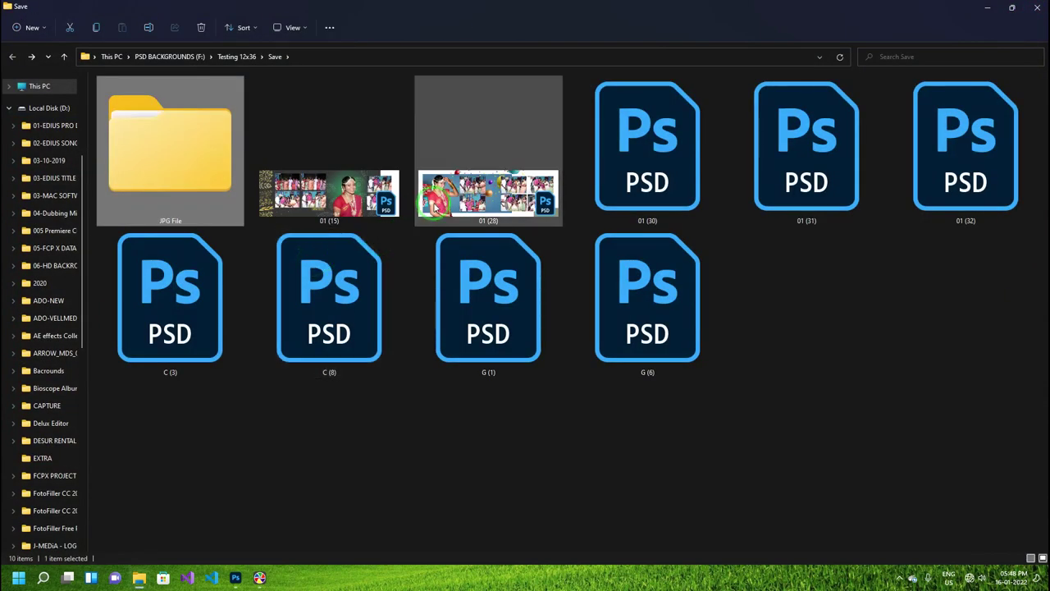
pyautogui.click(635, 397)
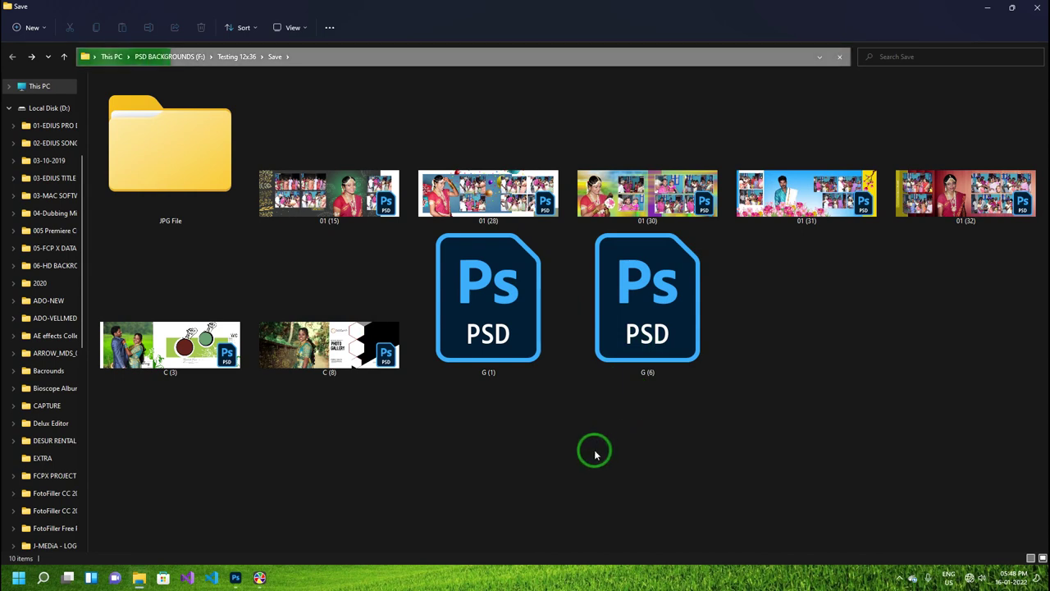
pyautogui.doubleClick(647, 303)
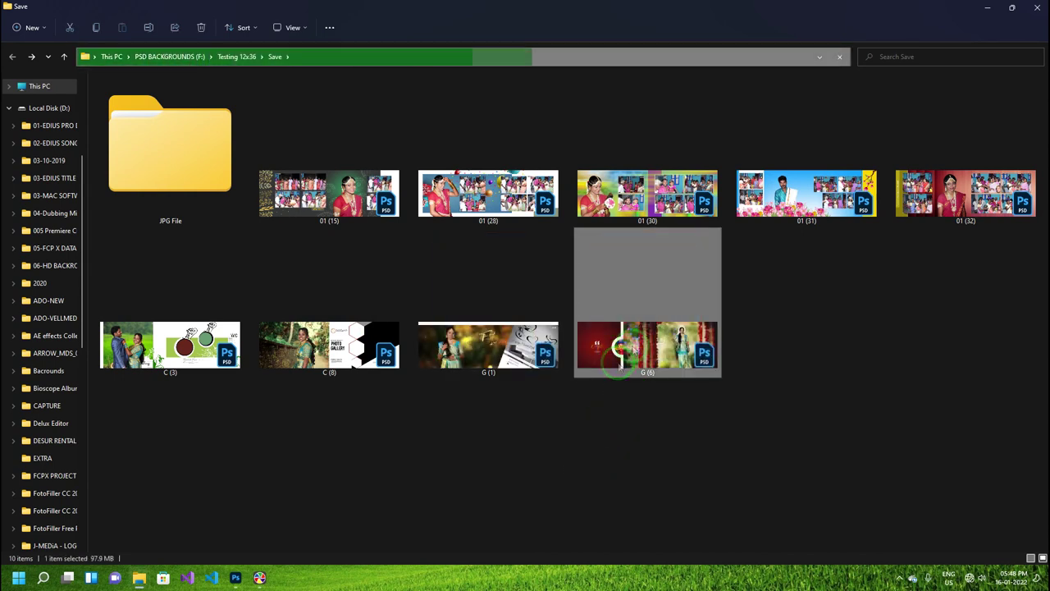
pyautogui.doubleClick(500, 210)
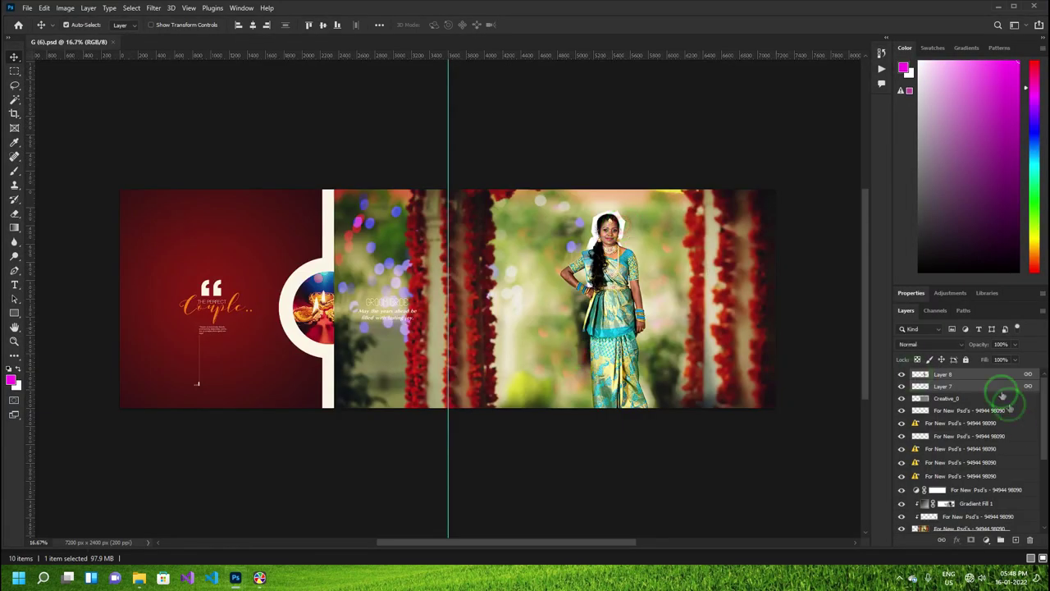
# Set Layer 7 to Multiply, then zoom in on the bride's face and back out to check.
pyautogui.click(964, 385)
pyautogui.click(921, 344)
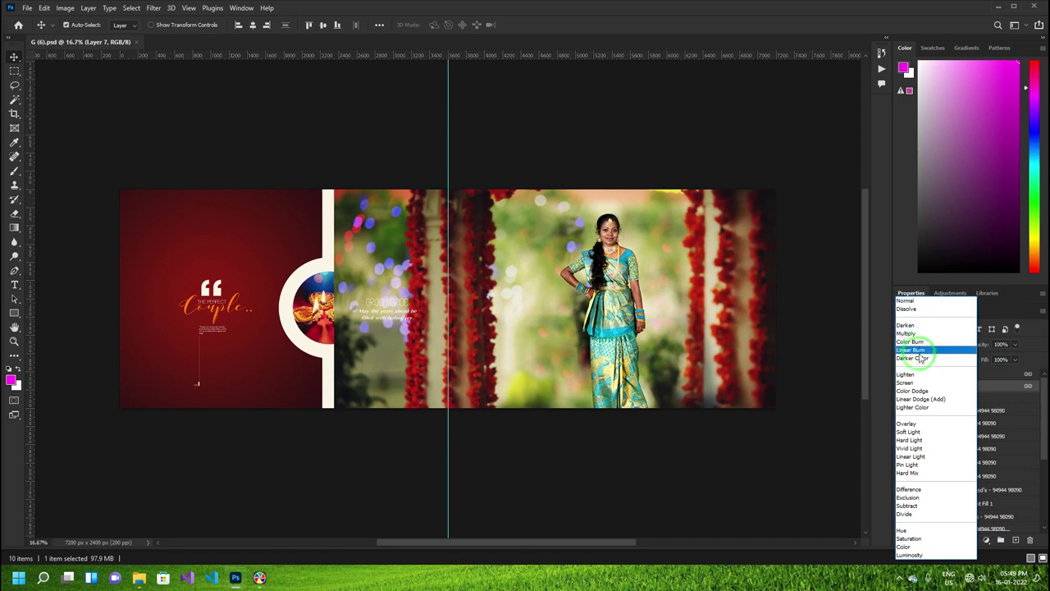
pyautogui.click(919, 336)
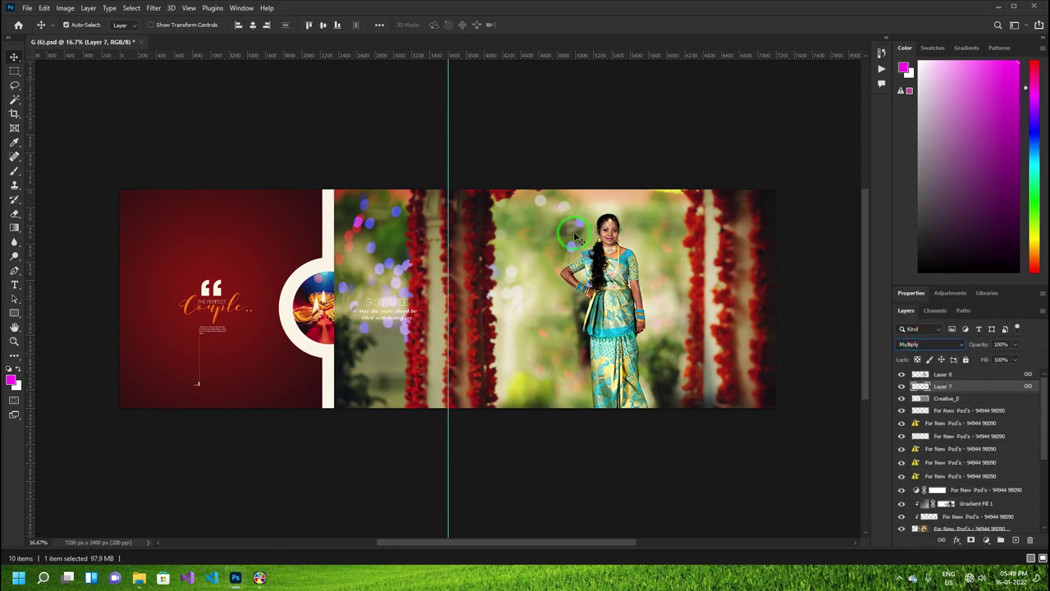
pyautogui.click(605, 222)
pyautogui.press('z')
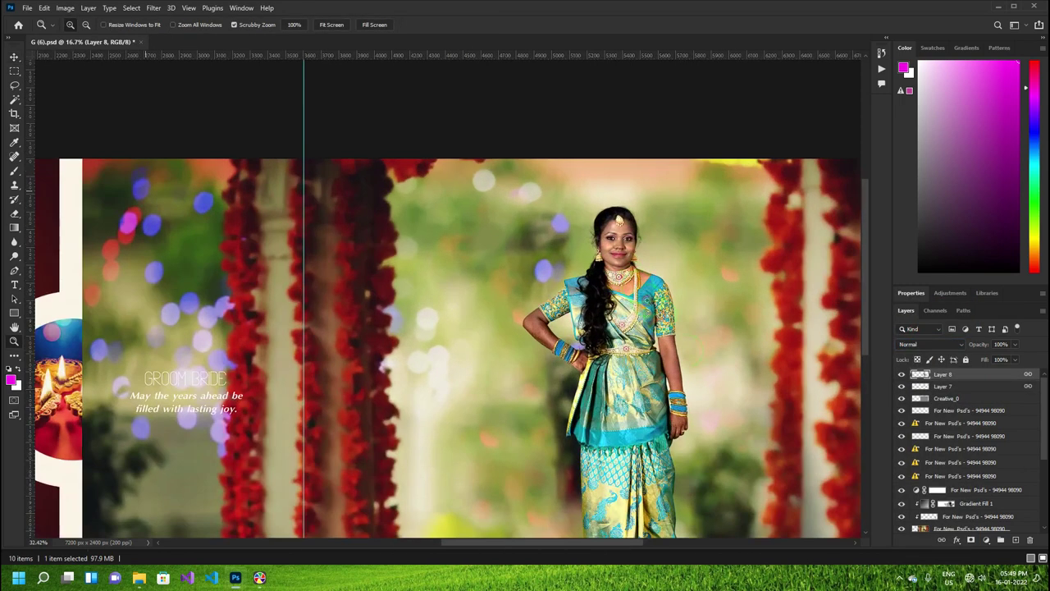
pyautogui.moveTo(600, 226); pyautogui.dragTo(628, 248)
pyautogui.press('v')
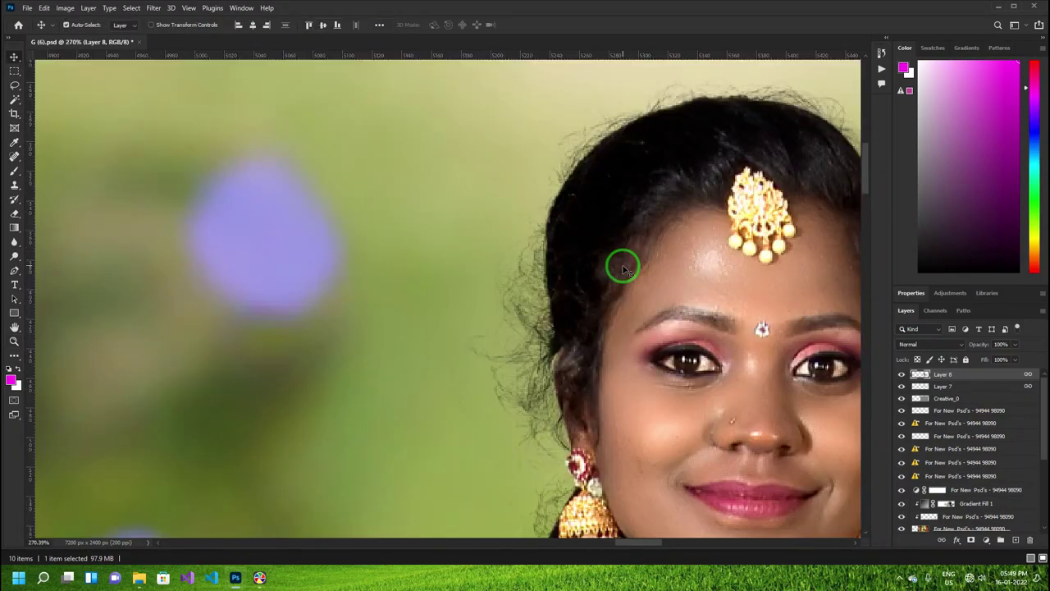
pyautogui.hotkey('ctrl', '-')
pyautogui.hotkey('ctrl', '-')
pyautogui.hotkey('ctrl', '-')
pyautogui.hotkey('ctrl', '-')
pyautogui.hotkey('ctrl', '-')
pyautogui.hotkey('ctrl', '-')
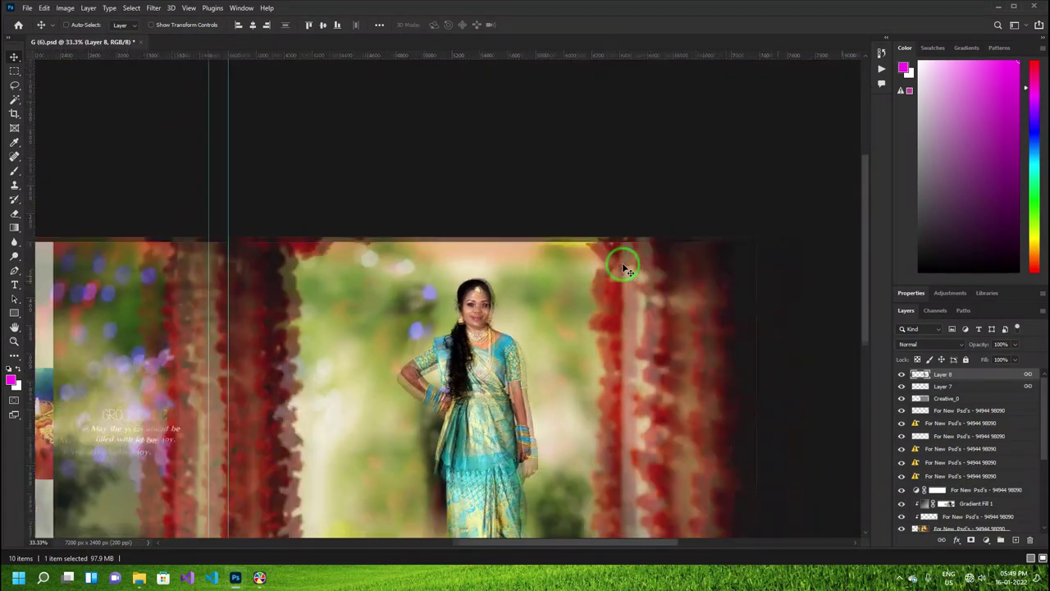
pyautogui.scroll(-2, 623, 269)
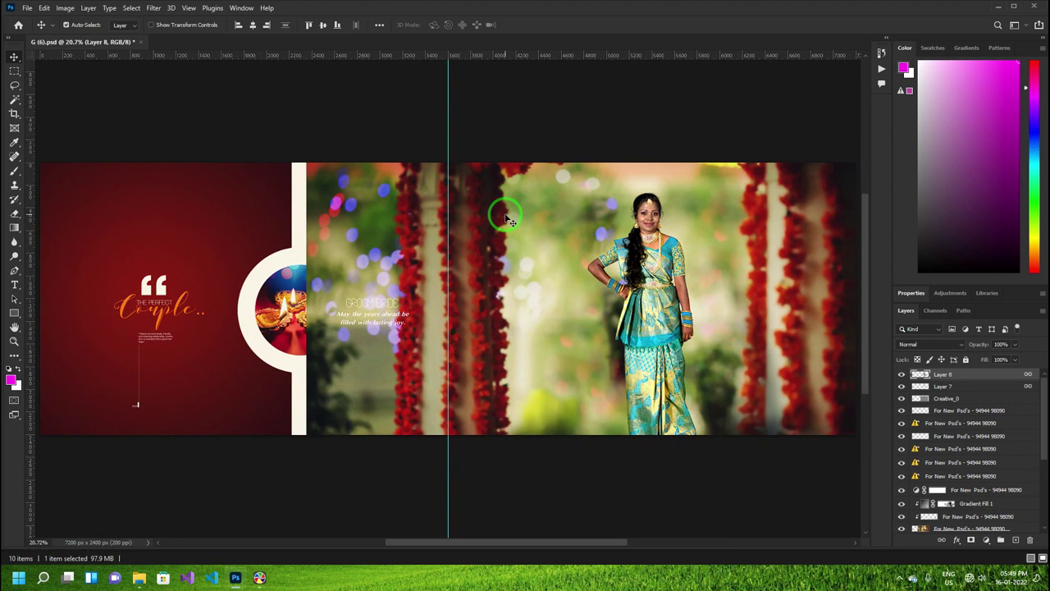